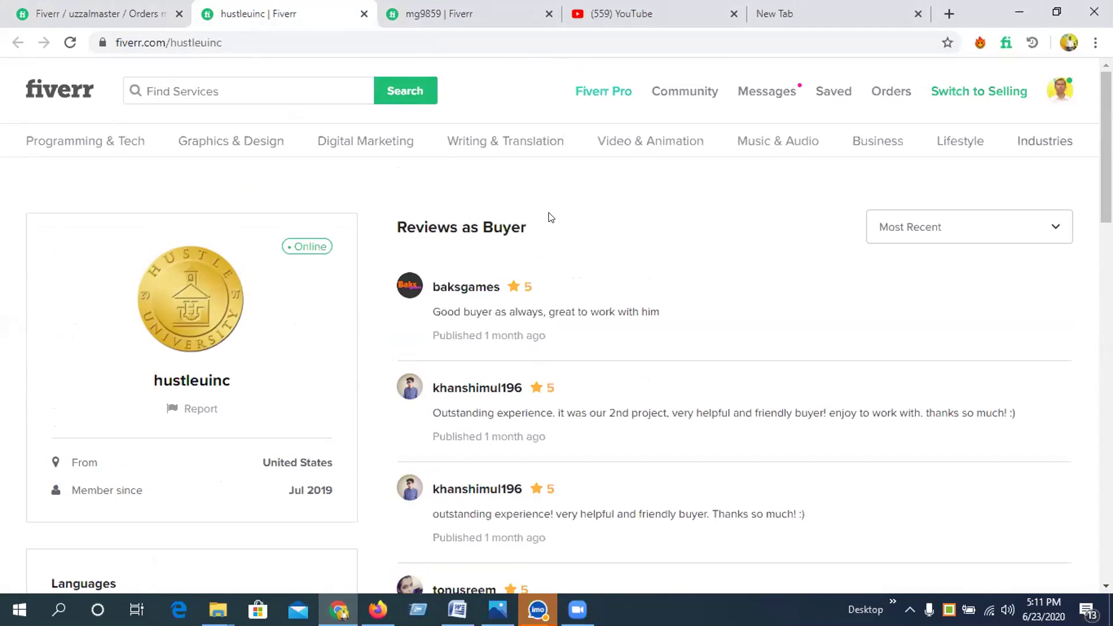
- Read through the reviews from sellers on the open buyer profile page
scroll(540, 219, "down", 2)
scroll(540, 219, "down", 3)
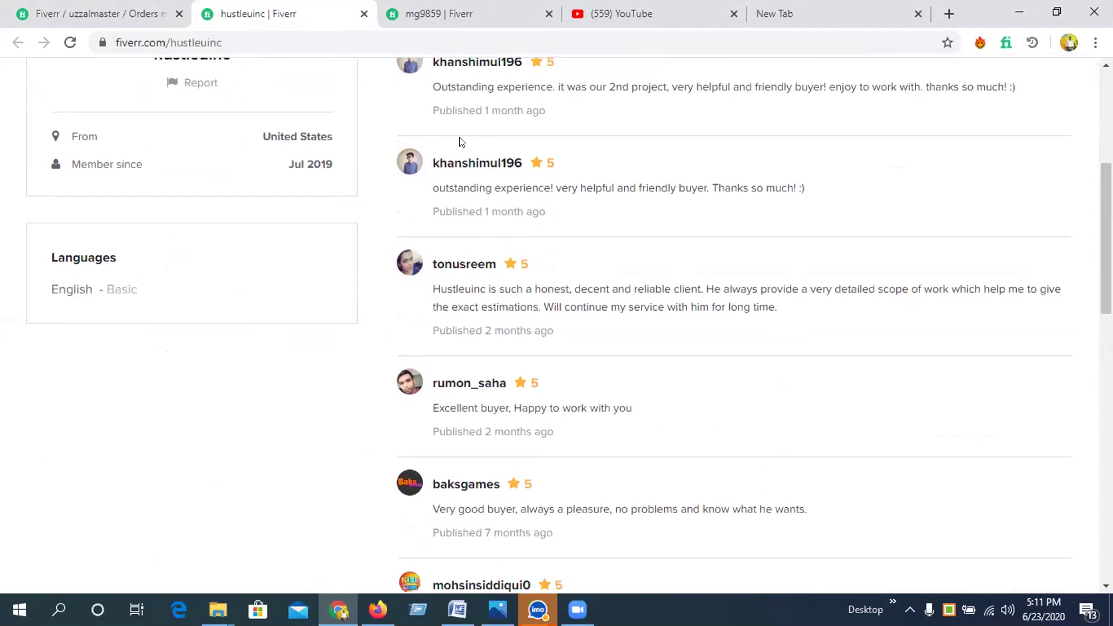
scroll(424, 333, "down", 1)
scroll(424, 333, "down", 15)
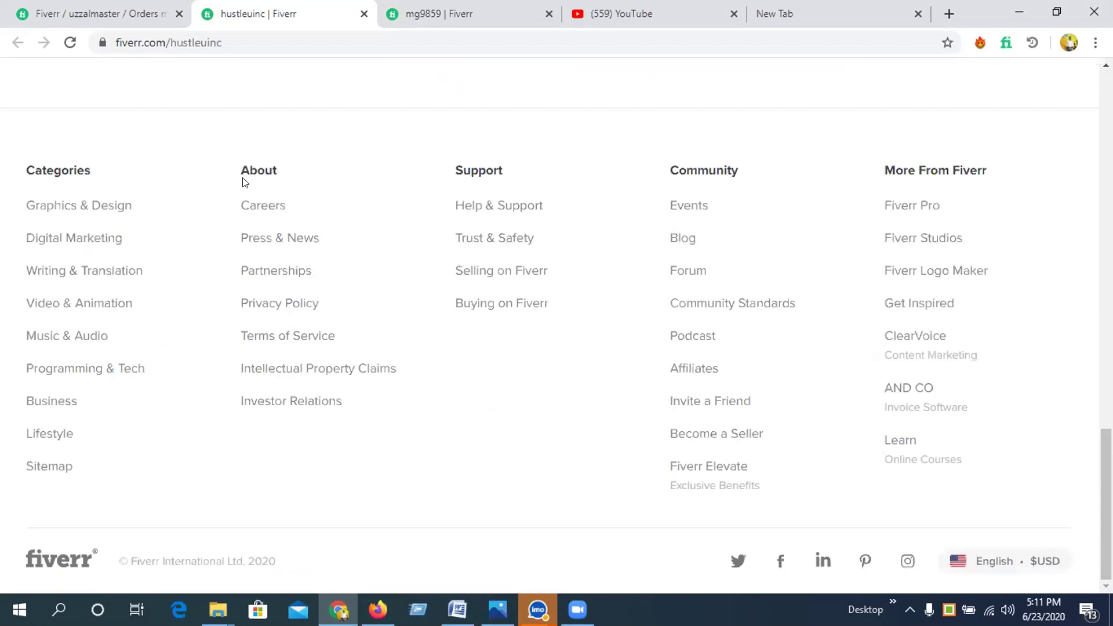
scroll(241, 179, "up", 7)
- Switch to the $30.00 Facebook promotion order page and examine its details and the message history with the buyer
left_click(104, 15)
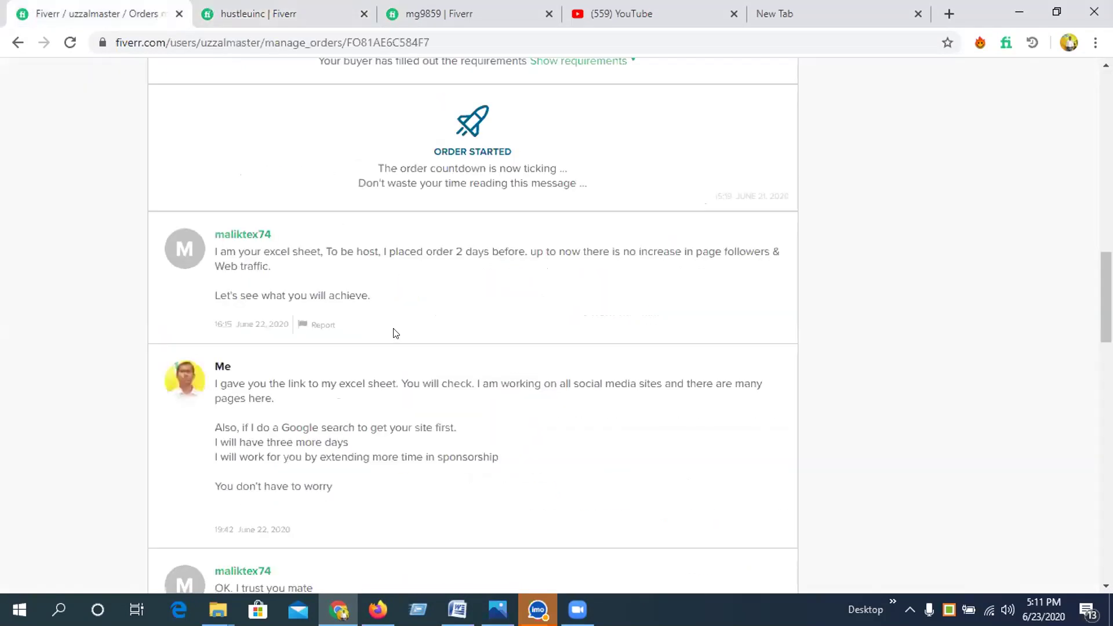
scroll(472, 319, "down", 4)
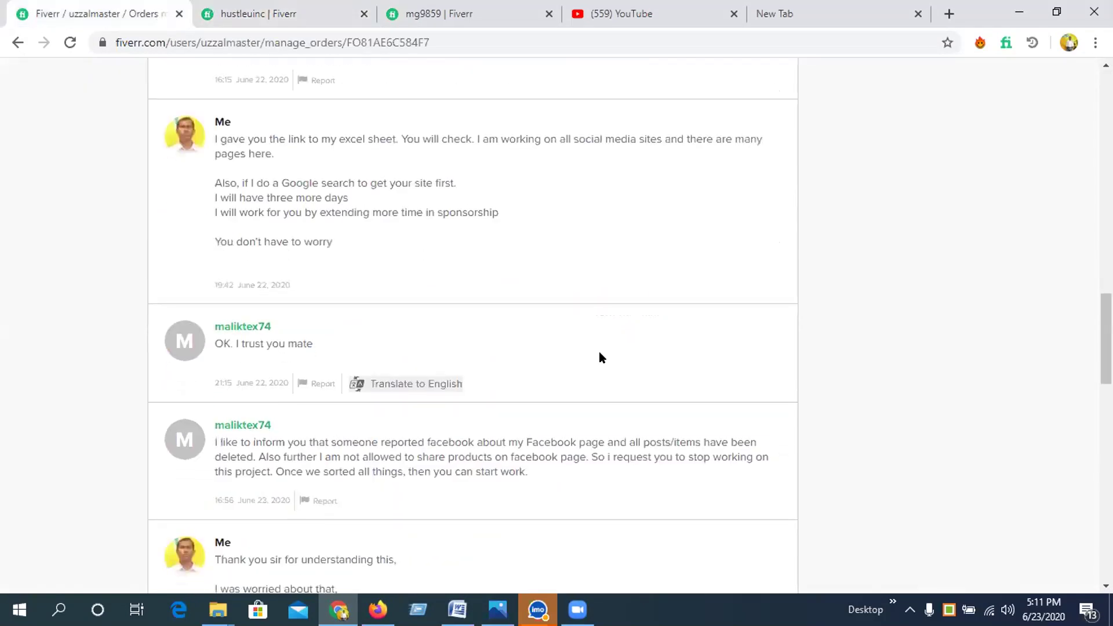
scroll(534, 348, "down", 7)
scroll(534, 347, "up", 20)
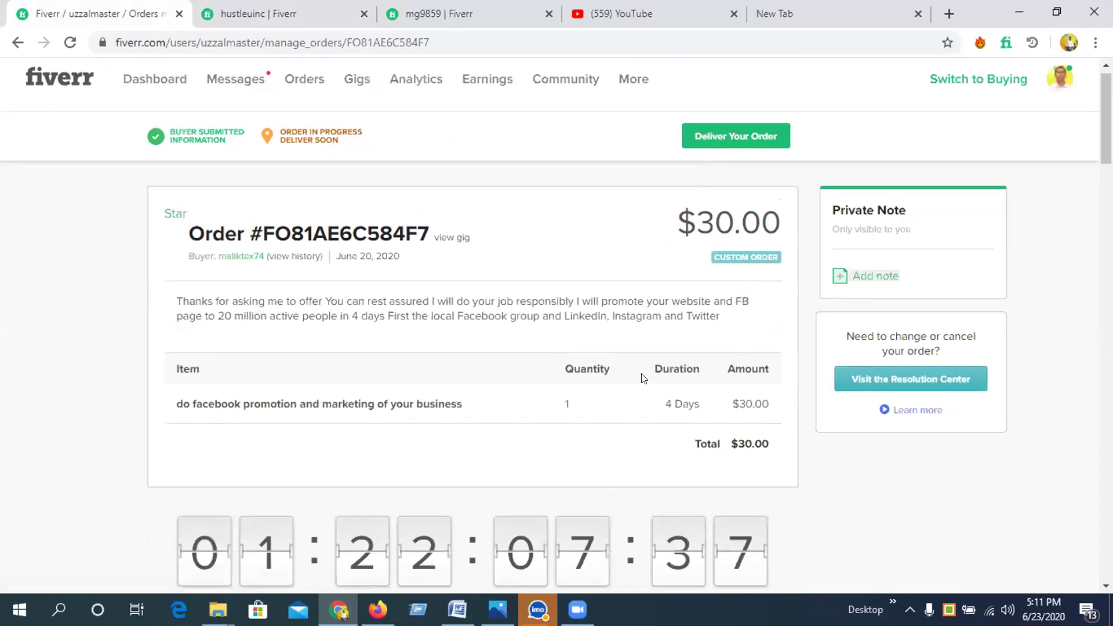
scroll(611, 370, "down", 4)
scroll(609, 375, "down", 6)
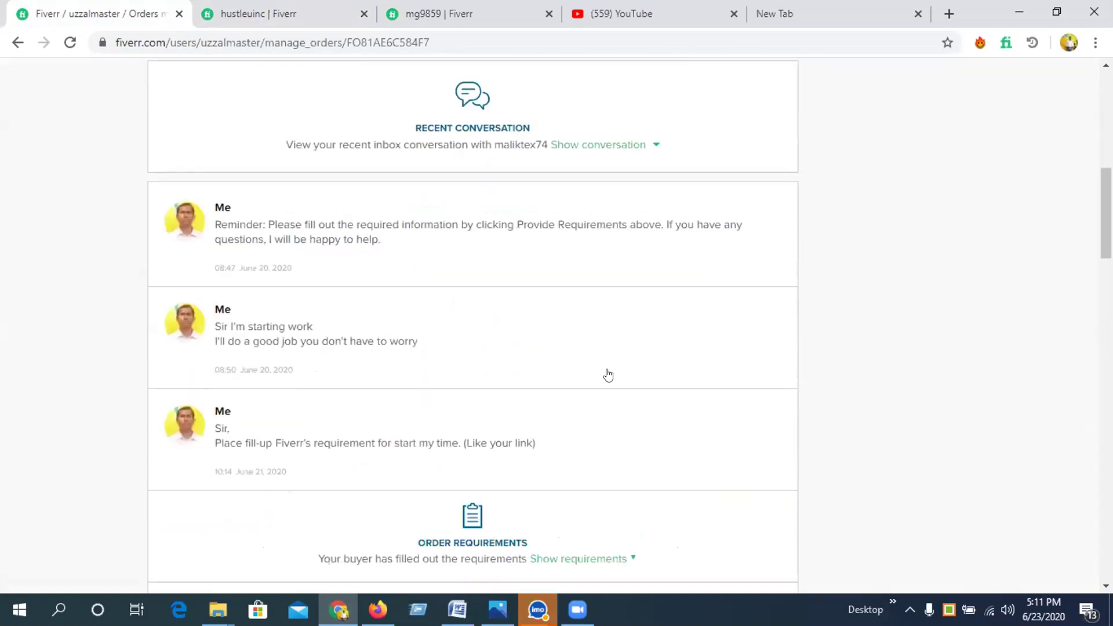
scroll(607, 366, "down", 6)
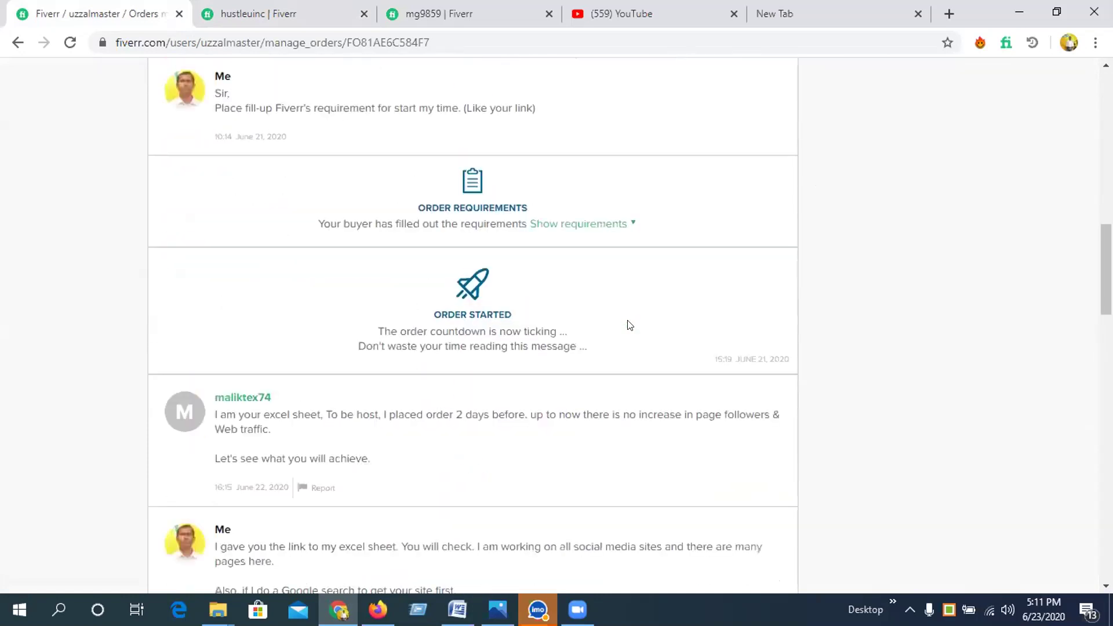
scroll(905, 378, "up", 16)
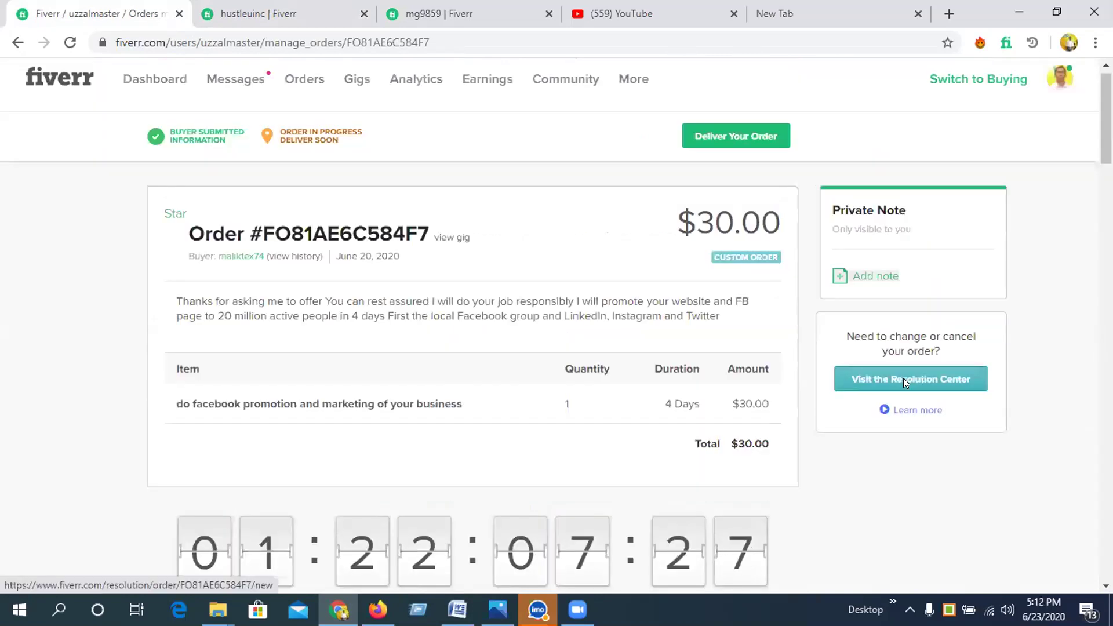
- Open the Resolution Center for the Facebook promotion order and choose to extend the delivery time
left_click(903, 378)
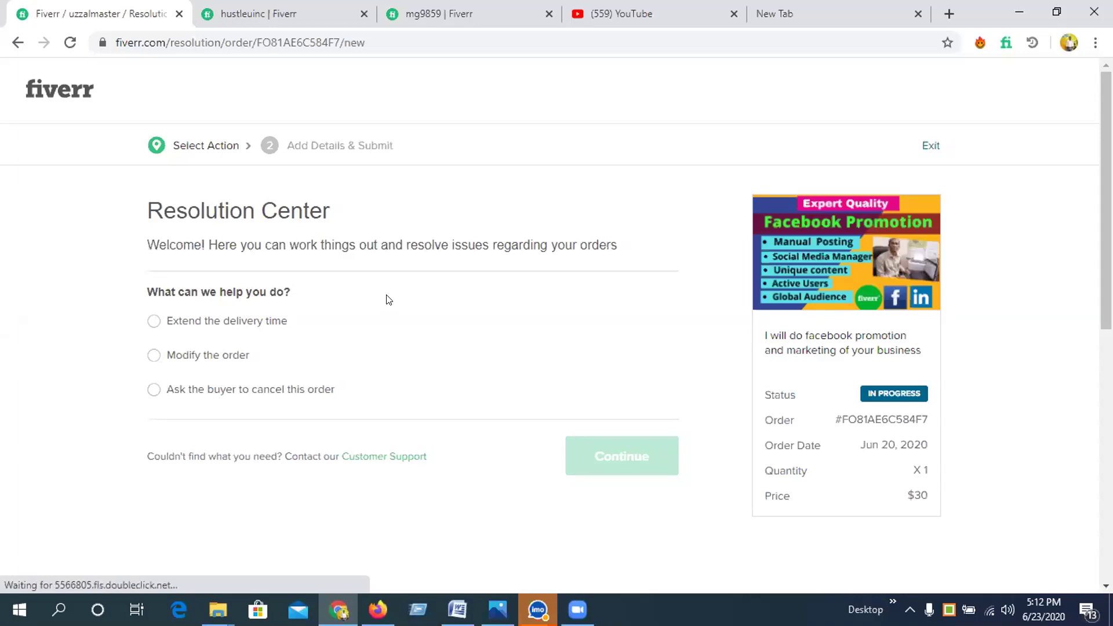
scroll(388, 300, "down", 2)
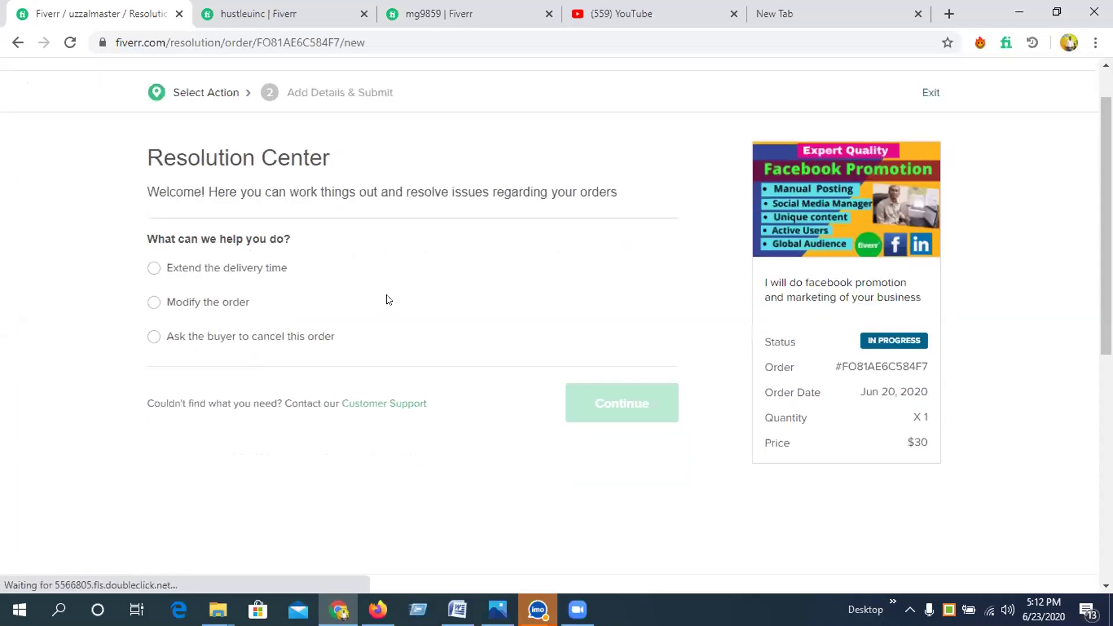
scroll(387, 300, "up", 1)
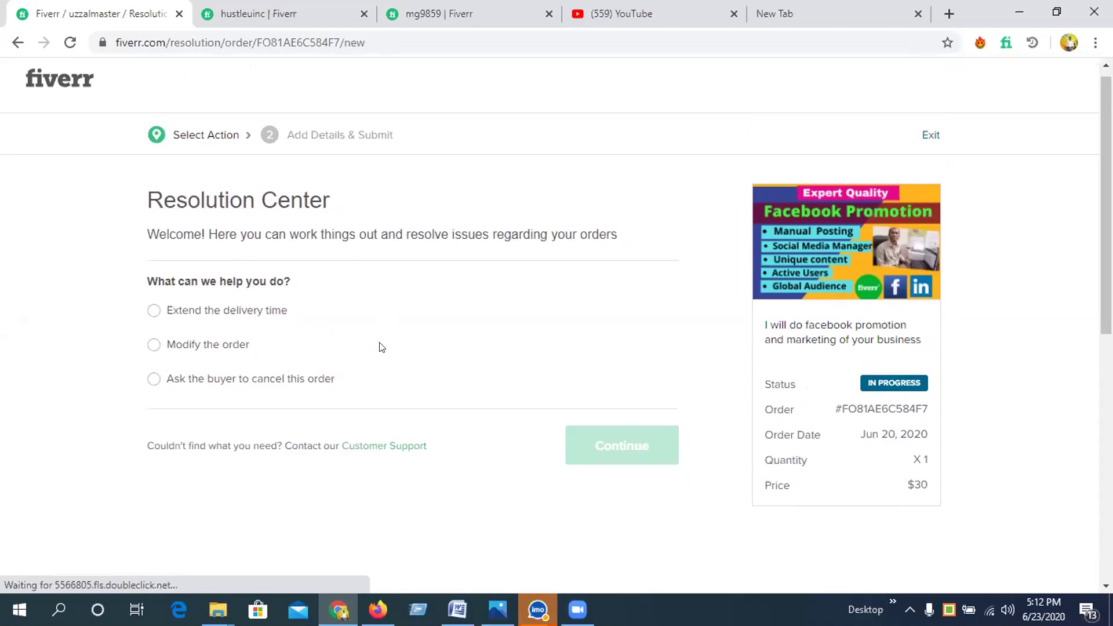
scroll(502, 234, "up", 1)
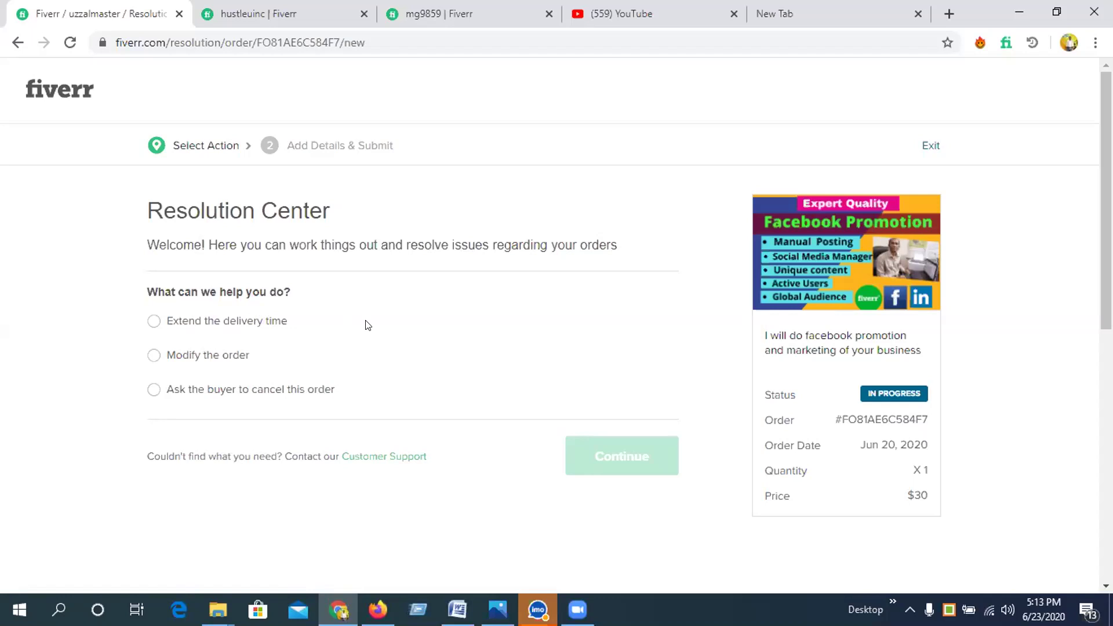
left_click(212, 325)
- Give "Due to personal/technical reasons, I cannot complete the work" as the reason and continue to the extension details form
scroll(191, 371, "down", 3)
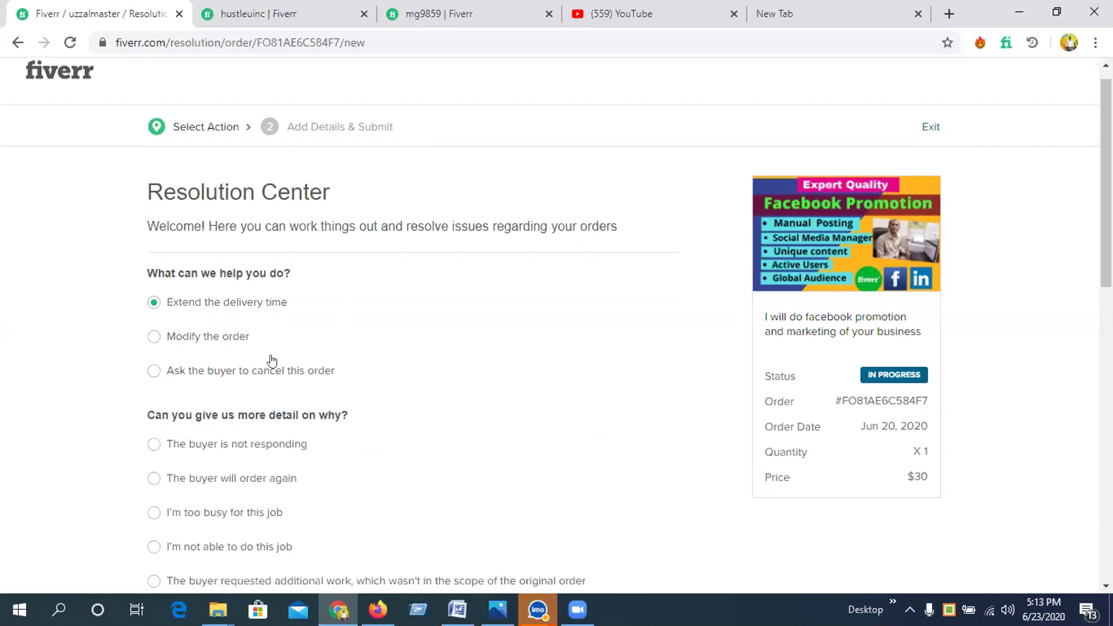
scroll(275, 363, "down", 2)
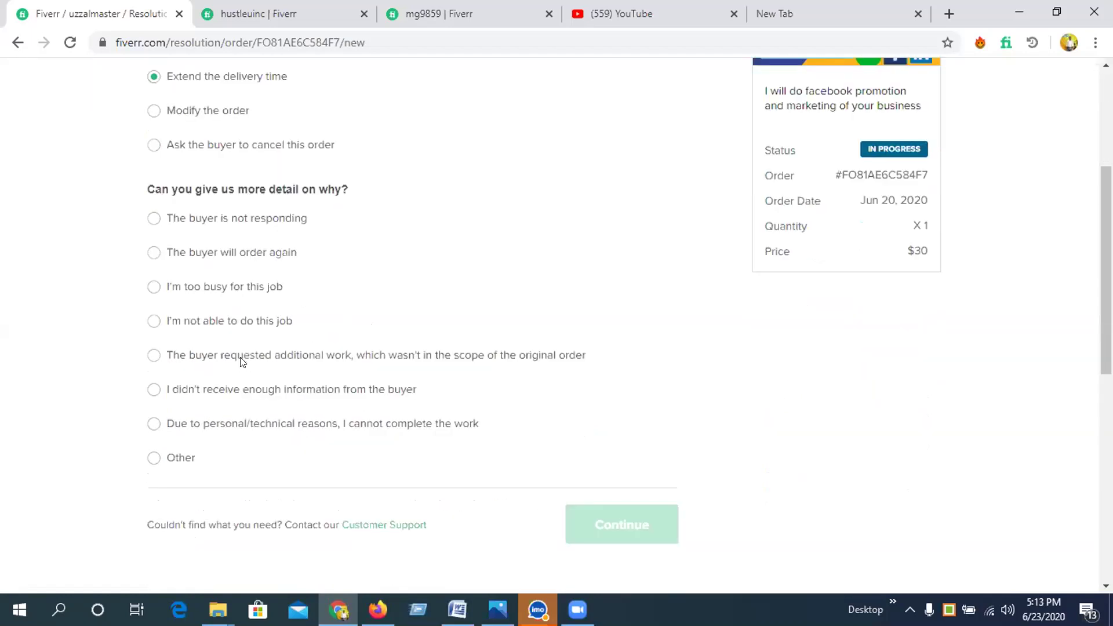
scroll(229, 235, "down", 3)
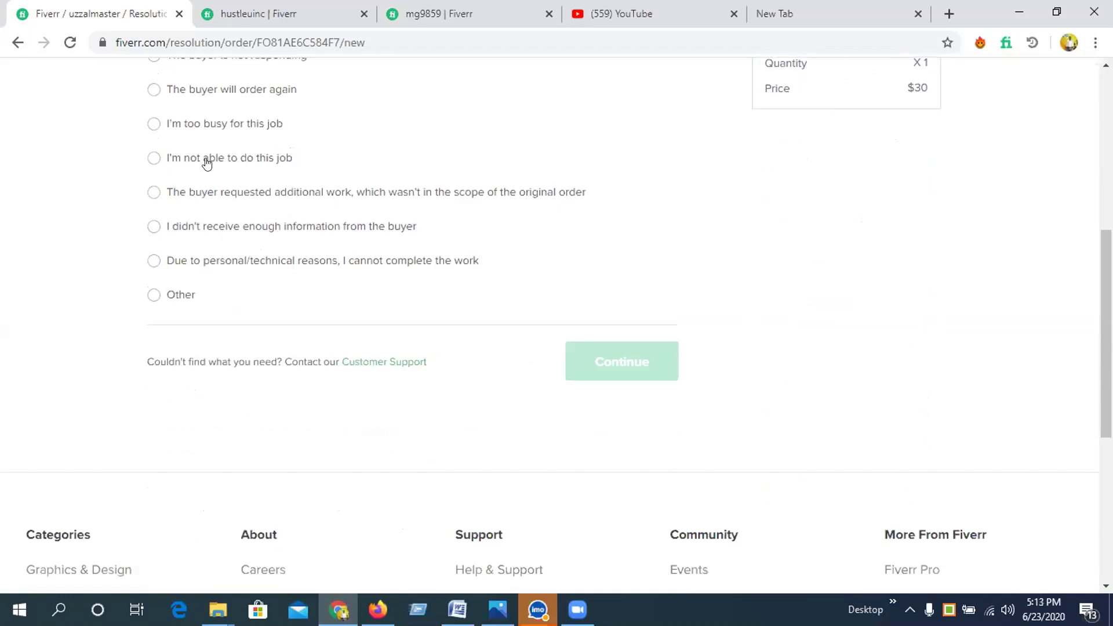
scroll(214, 181, "up", 1)
scroll(214, 181, "up", 1)
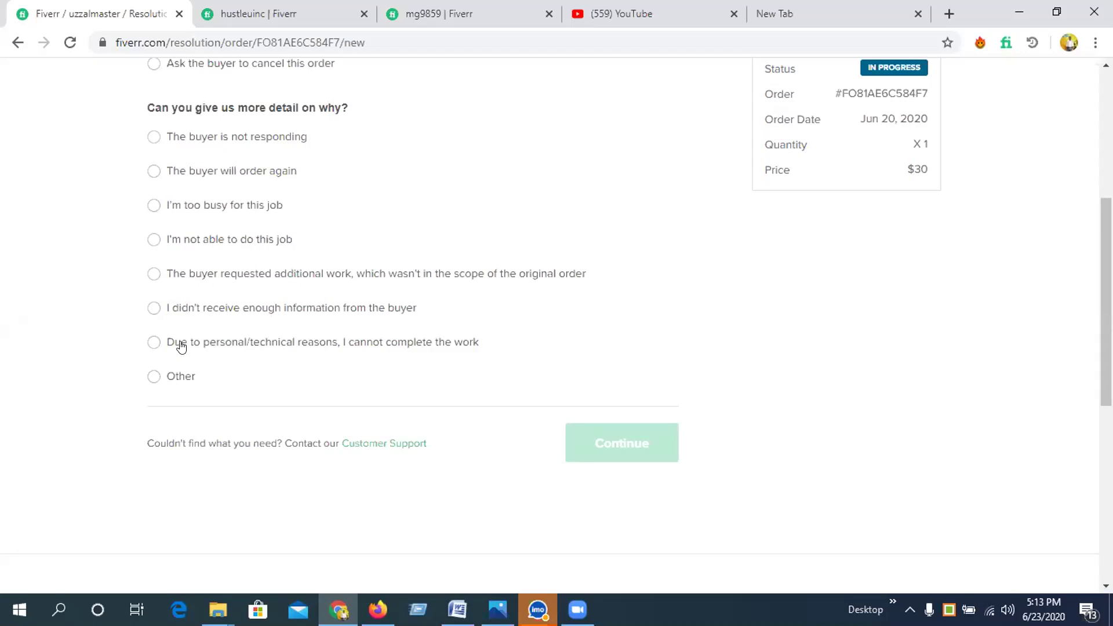
left_click(293, 348)
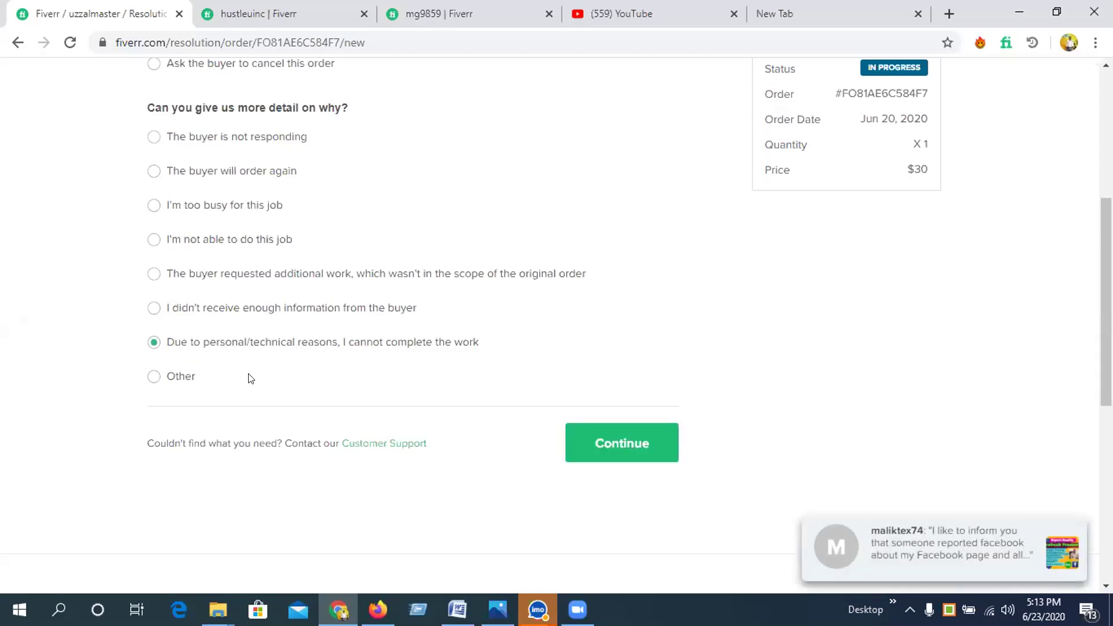
scroll(244, 377, "down", 1)
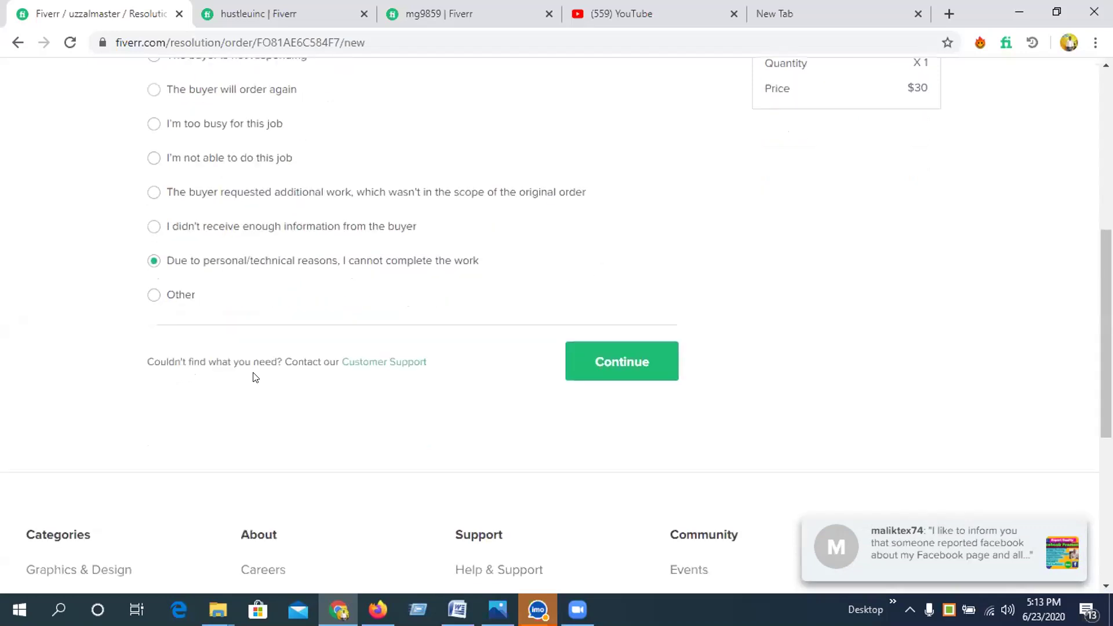
scroll(458, 307, "down", 1)
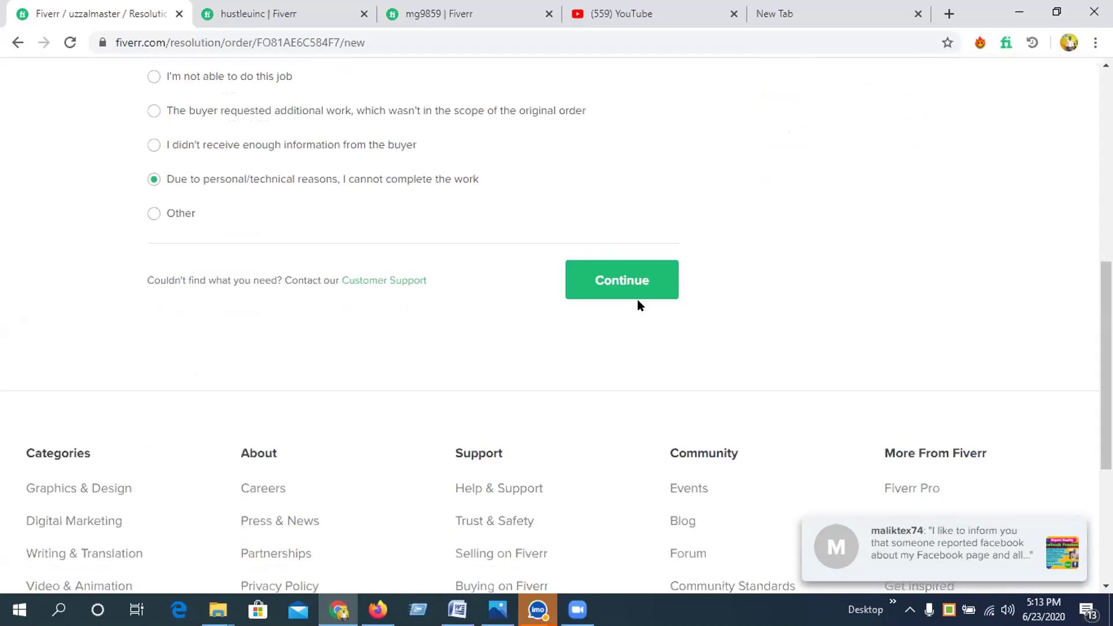
left_click(622, 282)
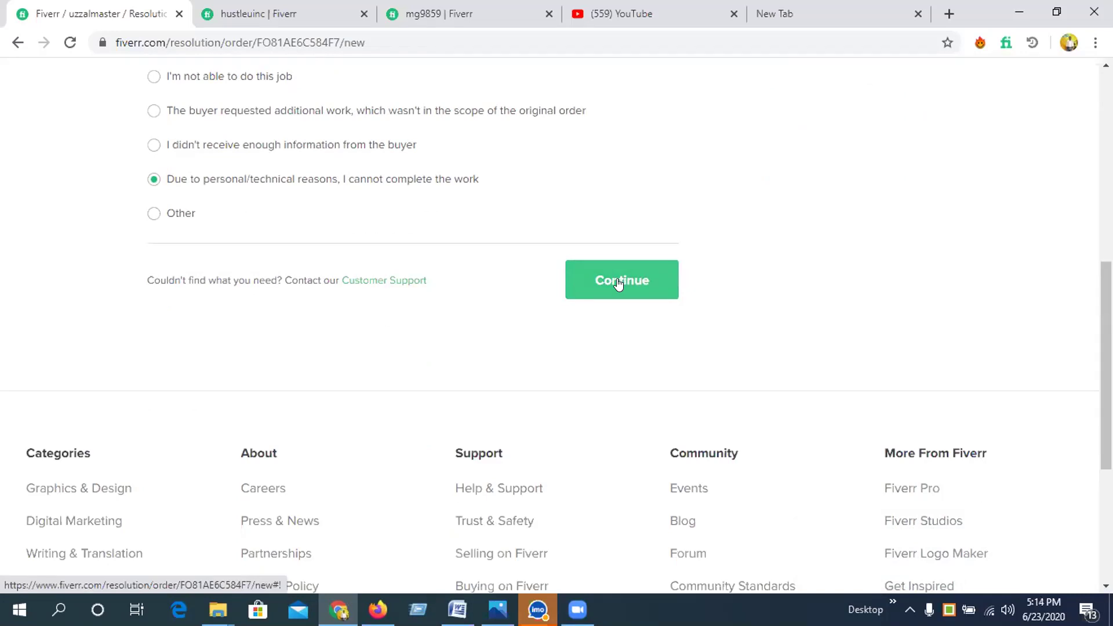
left_click(618, 283)
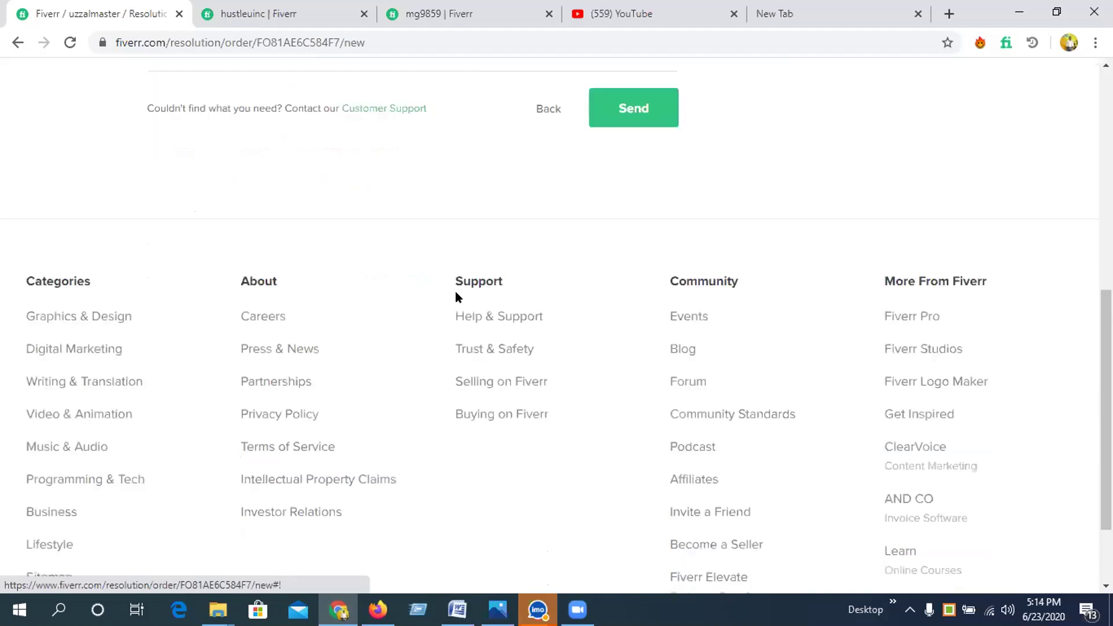
left_click(472, 292)
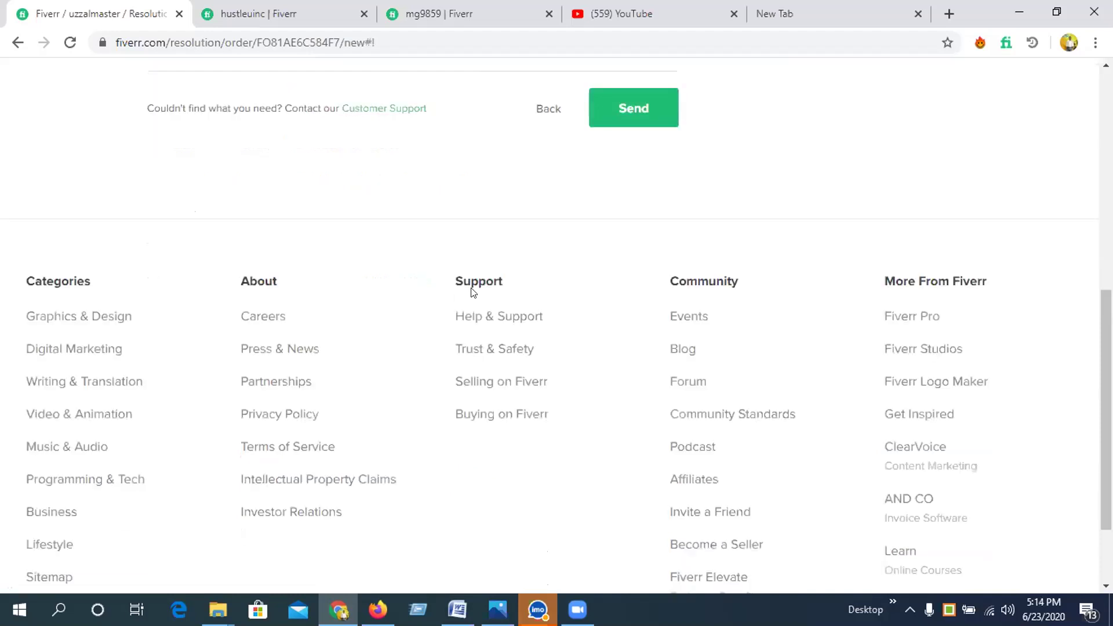
- Set the number of days to add to the order's delivery time to 7 days
scroll(473, 293, "up", 1)
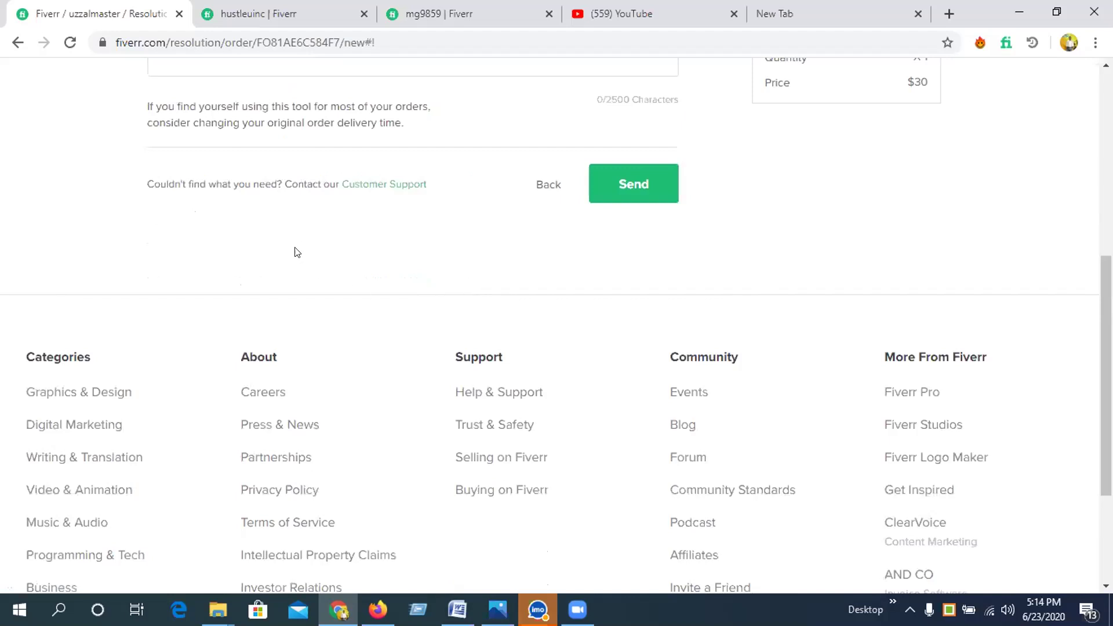
scroll(297, 250, "up", 1)
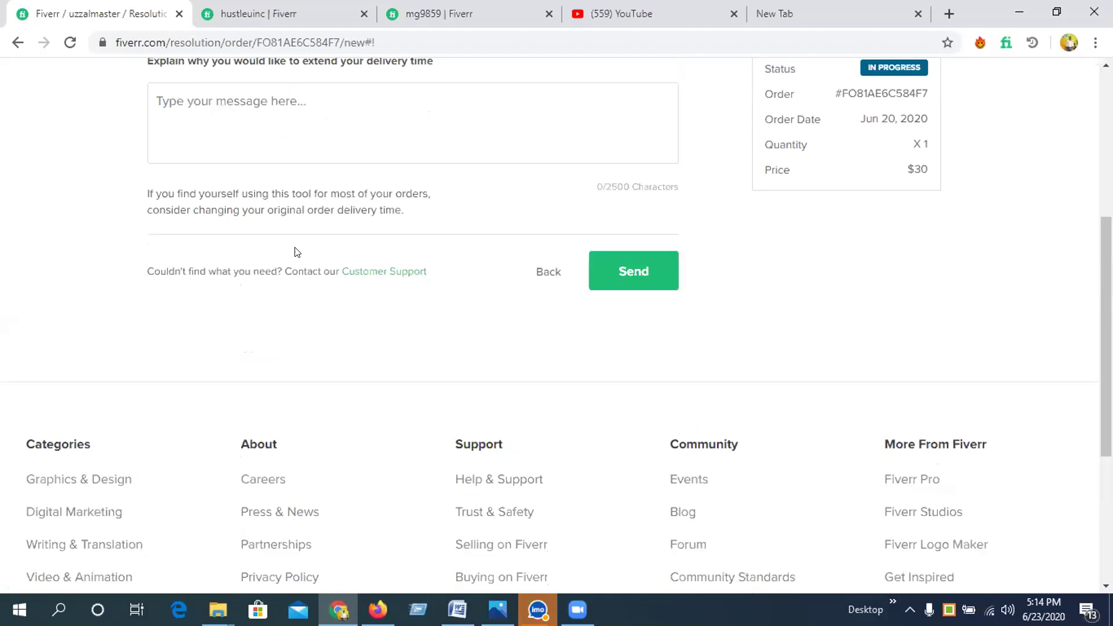
scroll(297, 251, "up", 2)
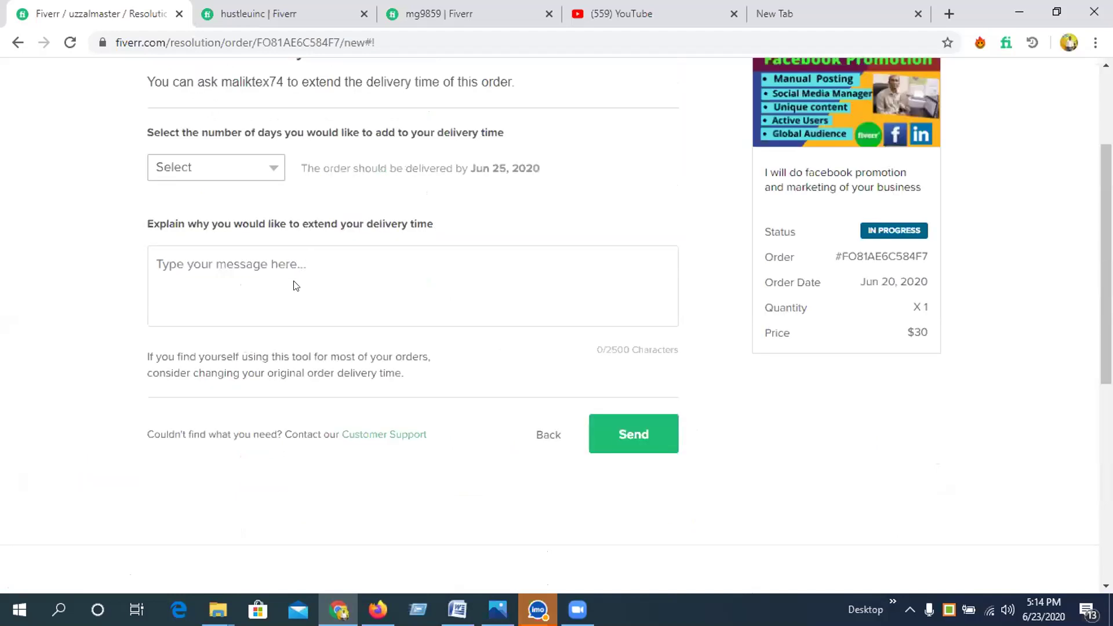
scroll(296, 285, "up", 2)
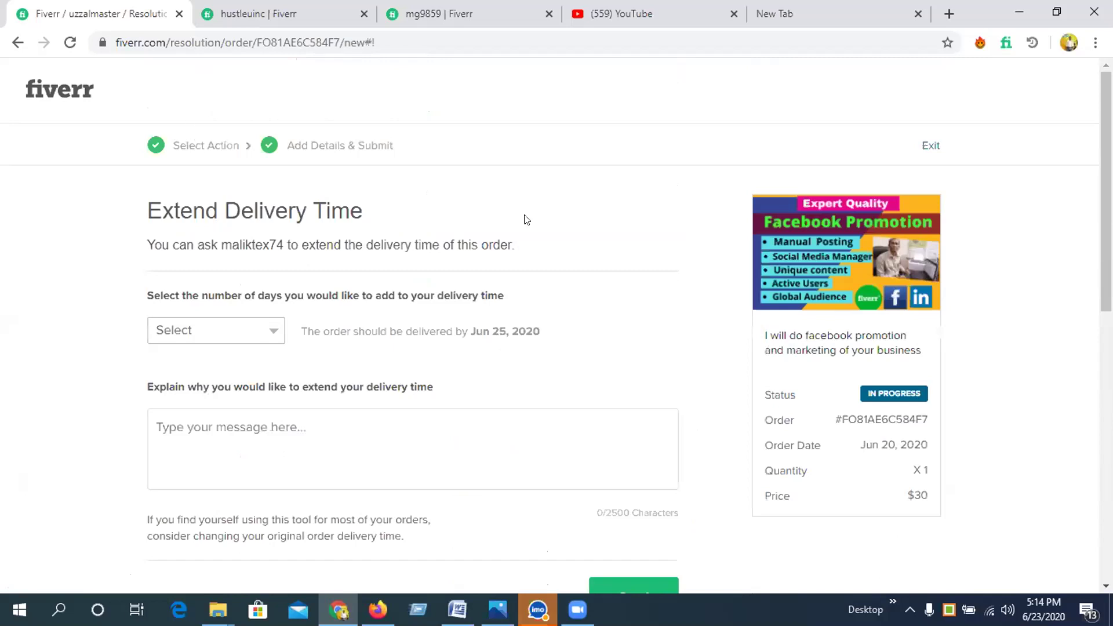
left_click(277, 324)
left_click(296, 276)
left_click(281, 324)
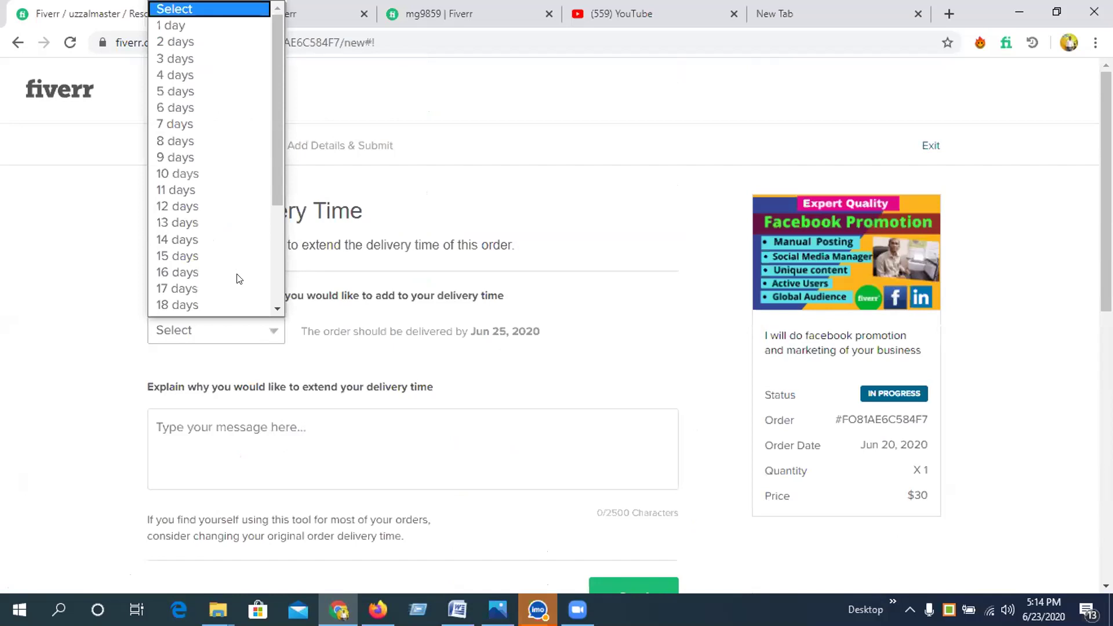
key("7")
key("Return")
scroll(443, 284, "down", 3)
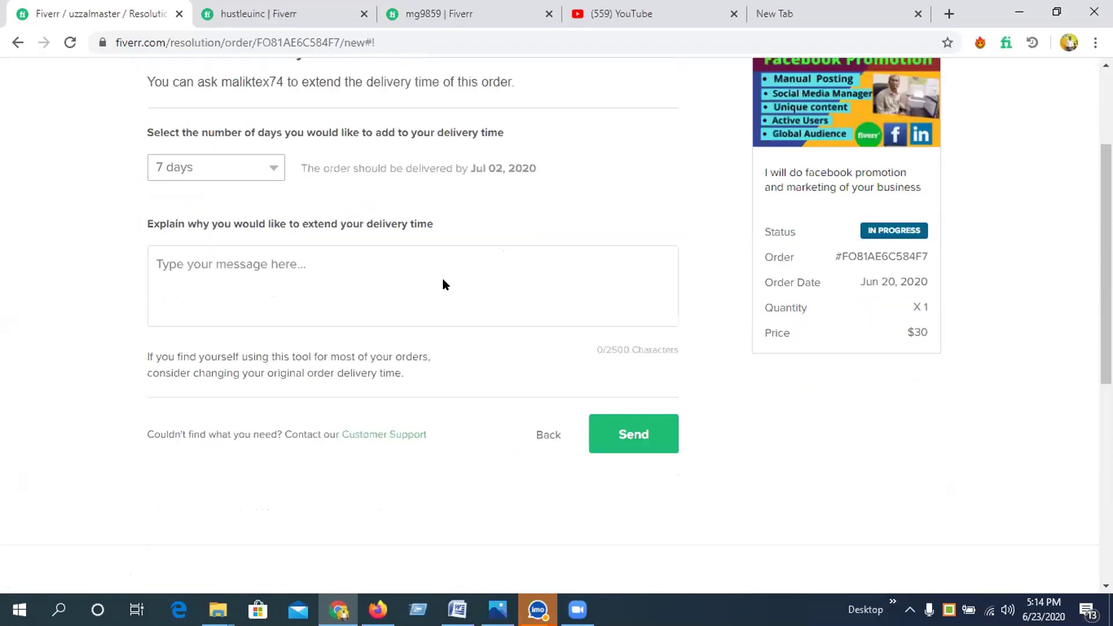
scroll(373, 318, "up", 3)
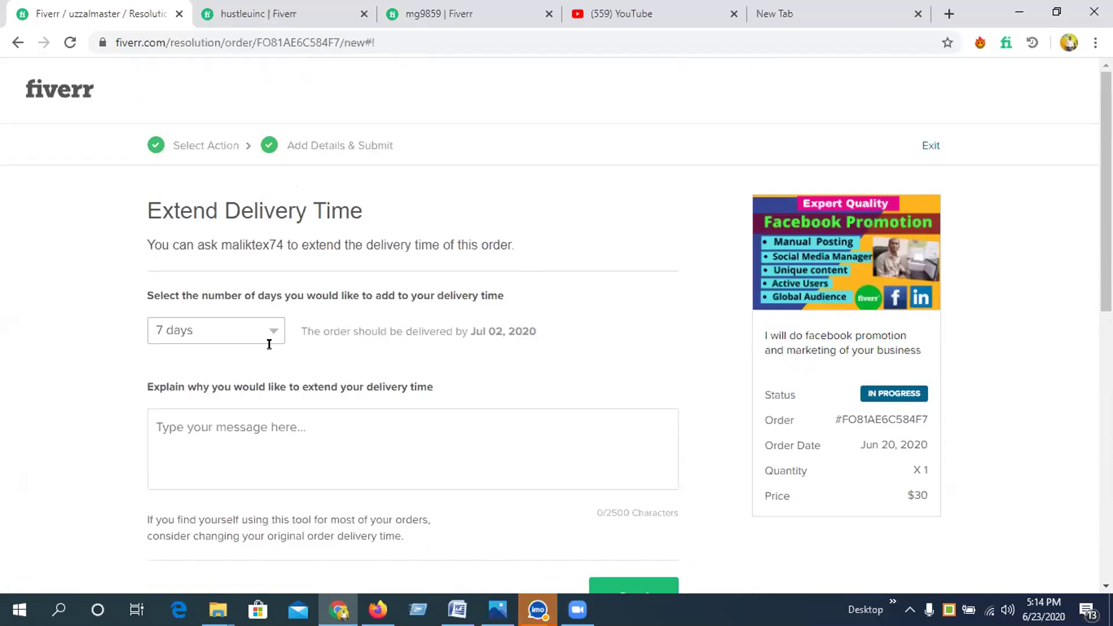
- Switch to the Massge document in Word and change the number of requested extension days in the message to 7
scroll(269, 345, "down", 2)
left_click(331, 346)
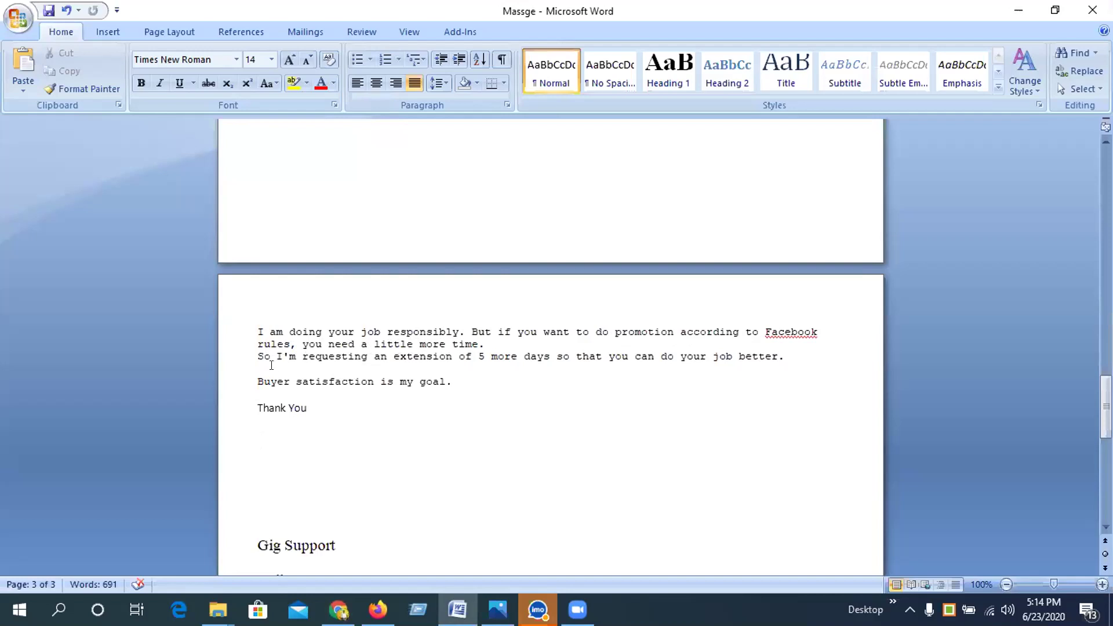
left_click(478, 358)
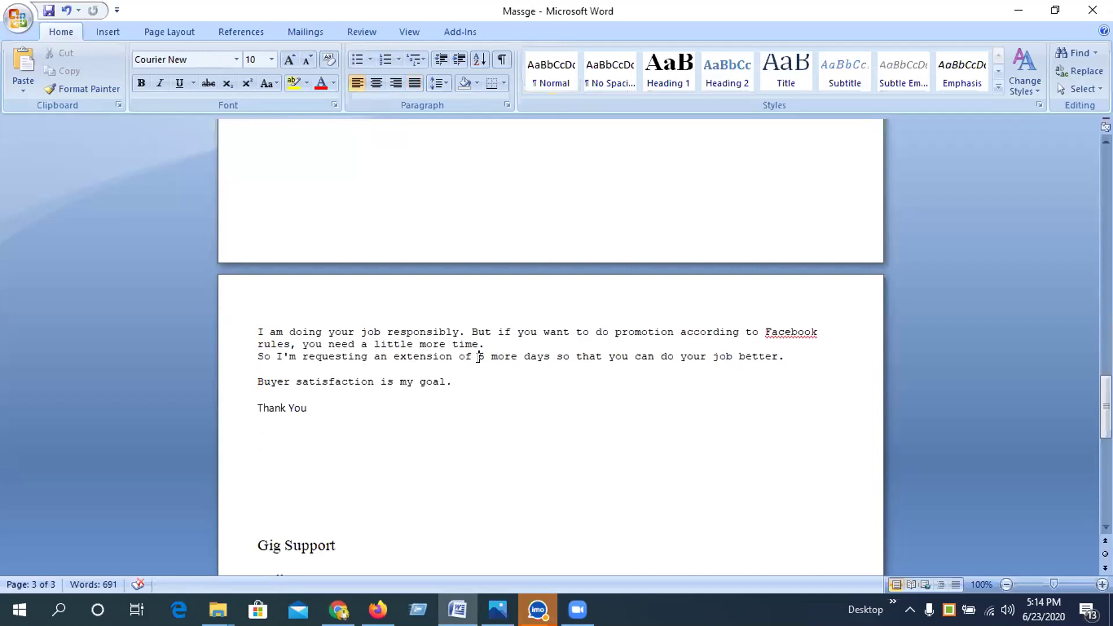
key("Delete")
type("7")
- Copy the whole extension request message, from "I am doing your job responsibly" through "Thank You"
left_click(256, 332)
left_click(299, 406, "shift")
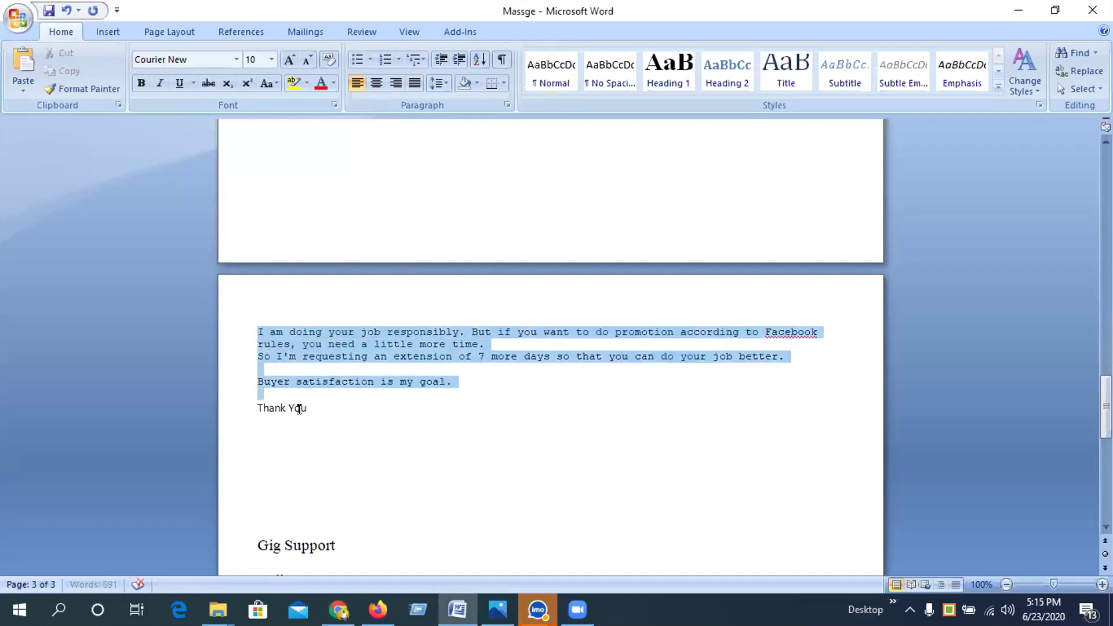
right_click(308, 357)
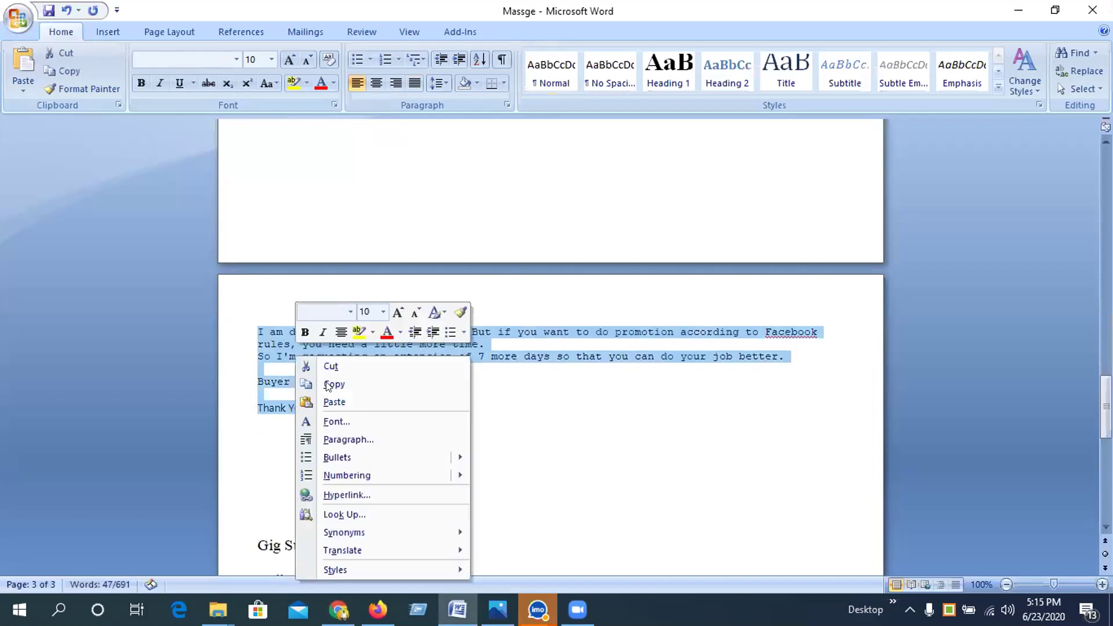
left_click(331, 382)
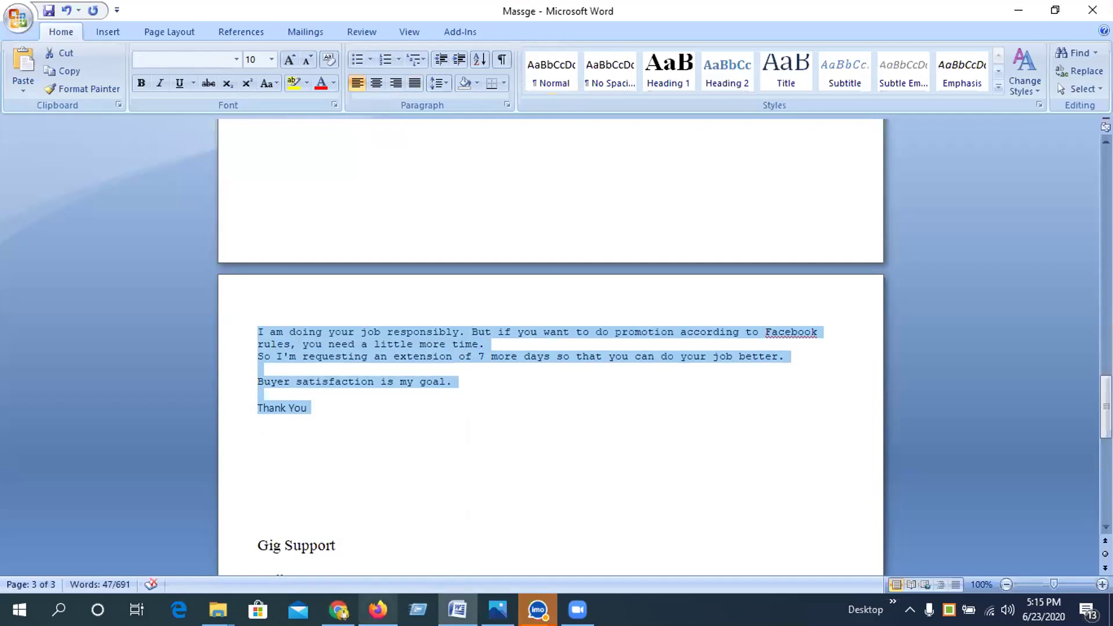
mouse_move(378, 610)
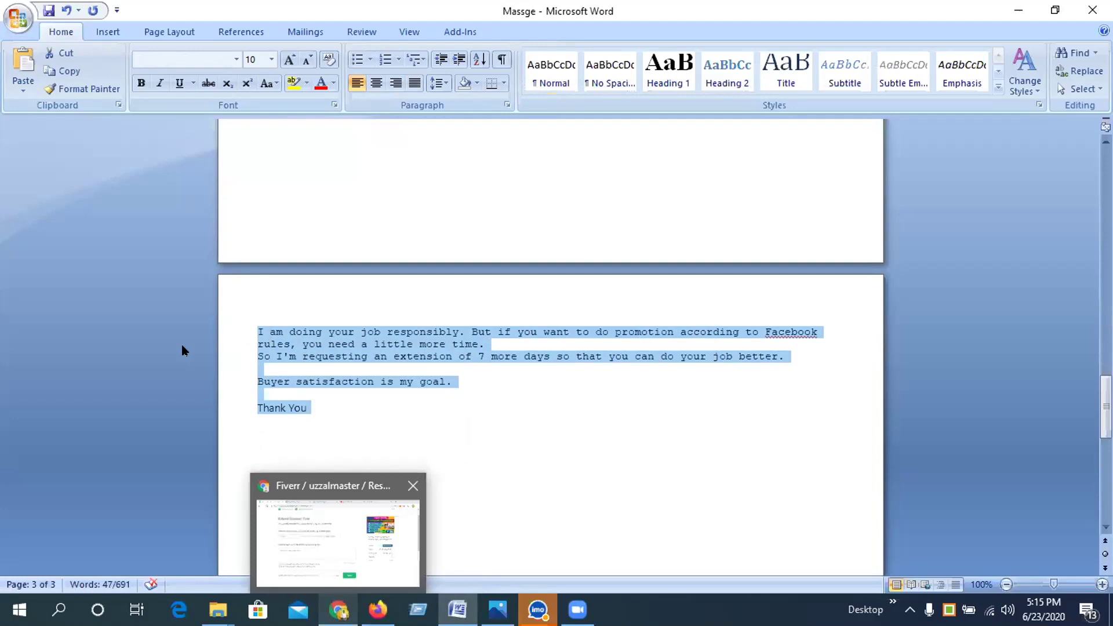
- Return to the Fiverr extension form in Chrome, paste the copied message as the explanation for extending the delivery time, and send the request
left_click(211, 311)
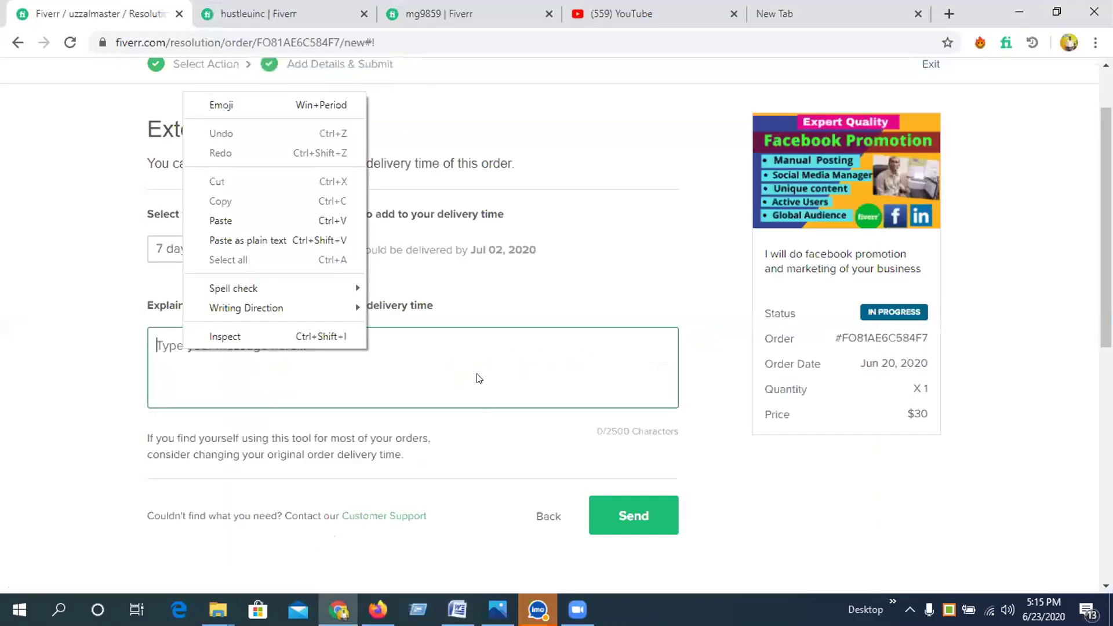
key("ctrl+v")
scroll(619, 371, "down", 3)
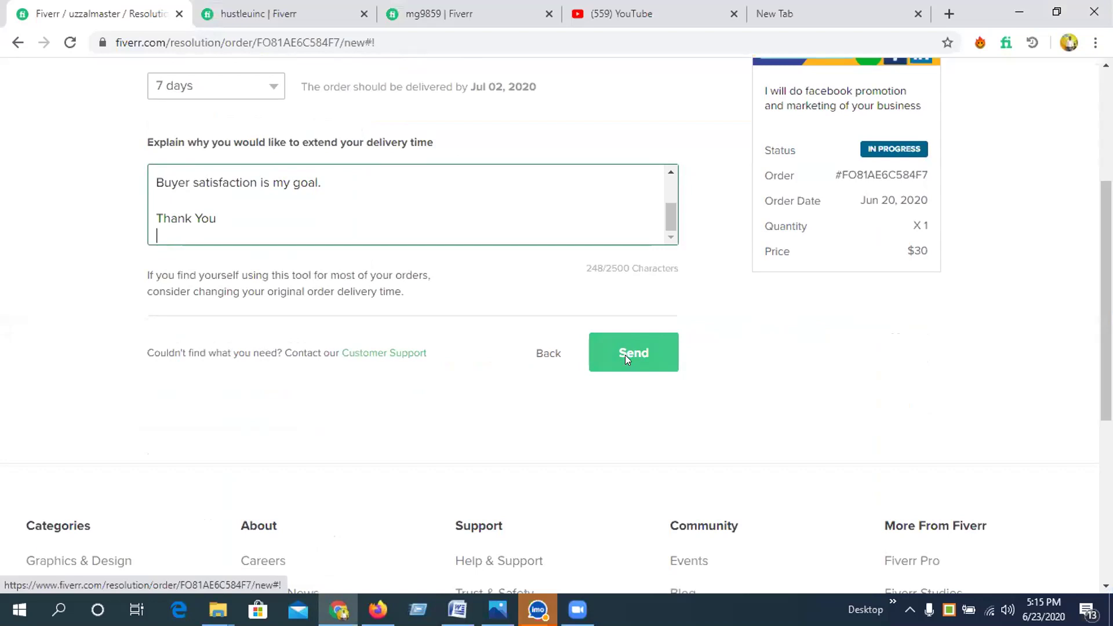
left_click(615, 354)
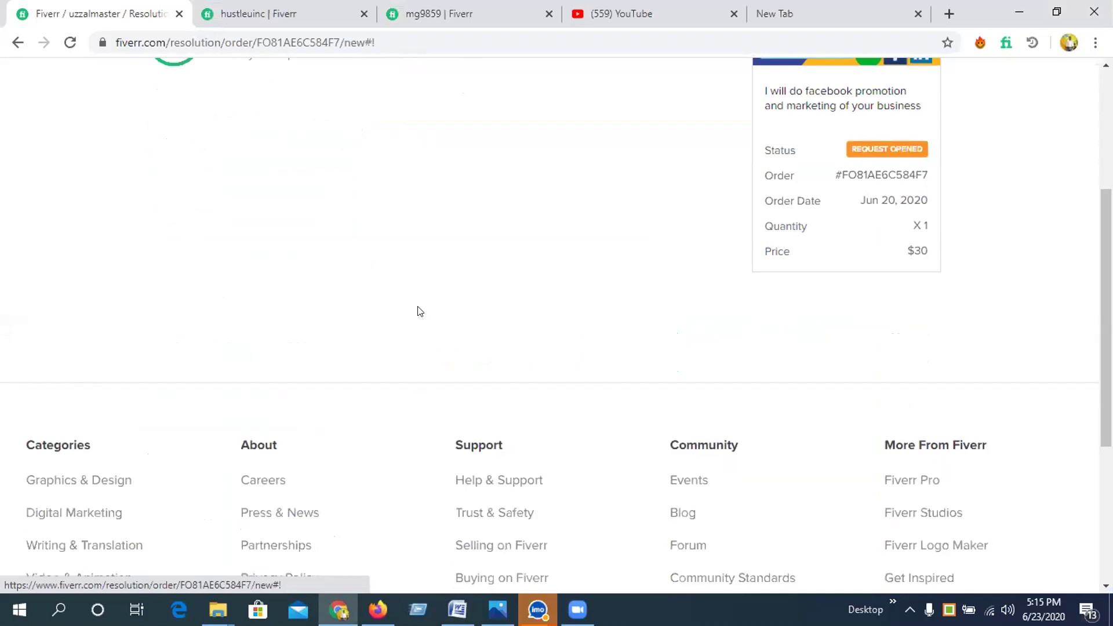
scroll(383, 322, "up", 3)
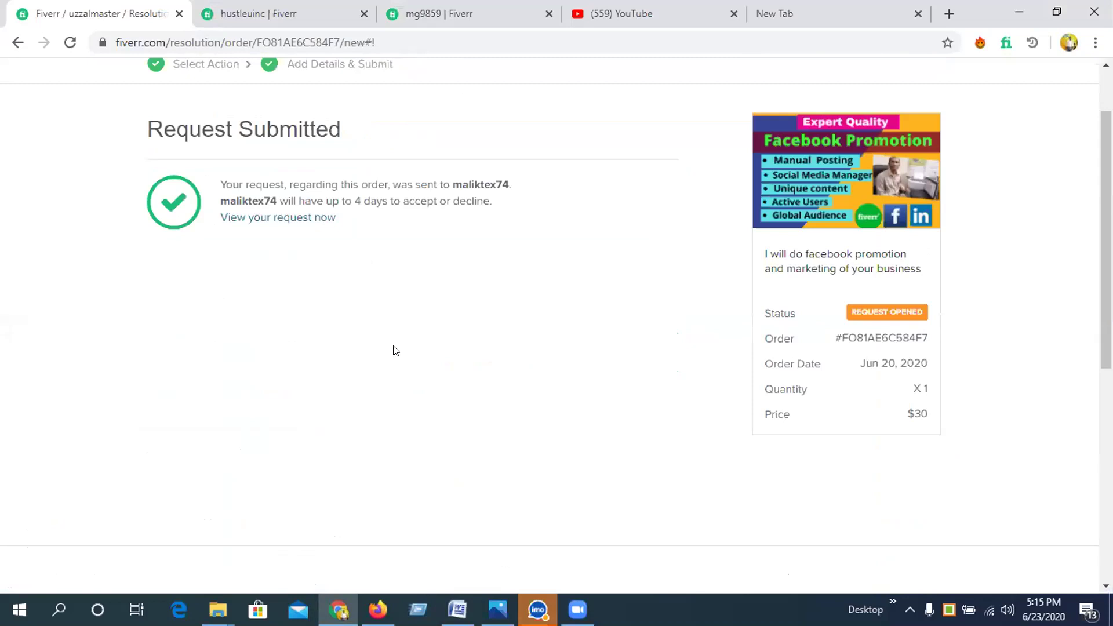
scroll(394, 350, "up", 2)
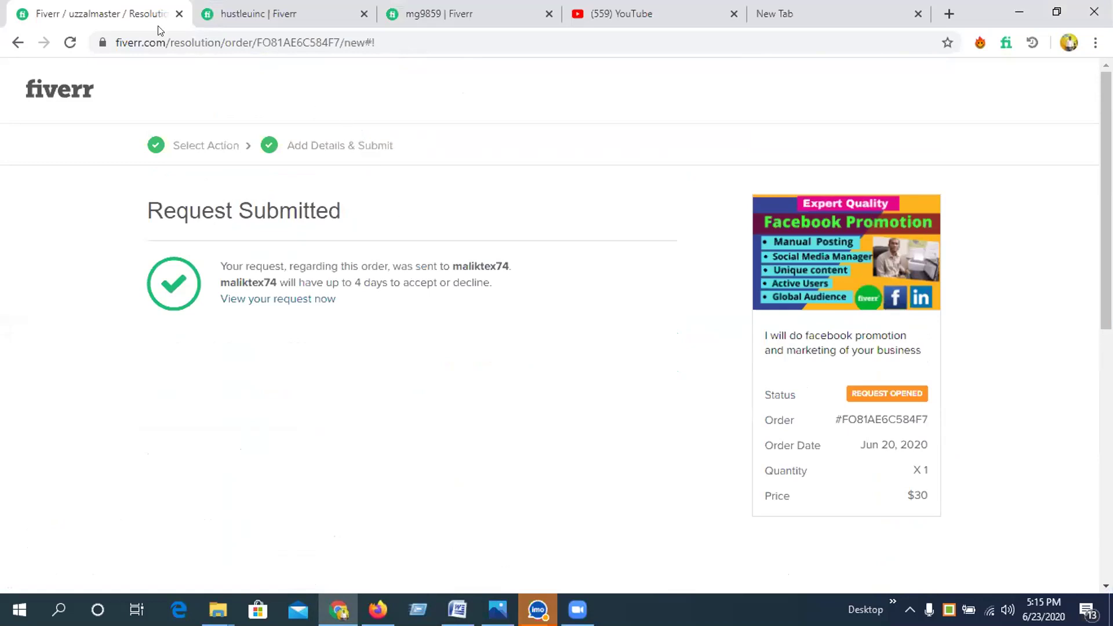
- Open Fiverr's Buyer Requests page in the last browser tab and check the active requests down to the page footer
key("ctrl+Tab")
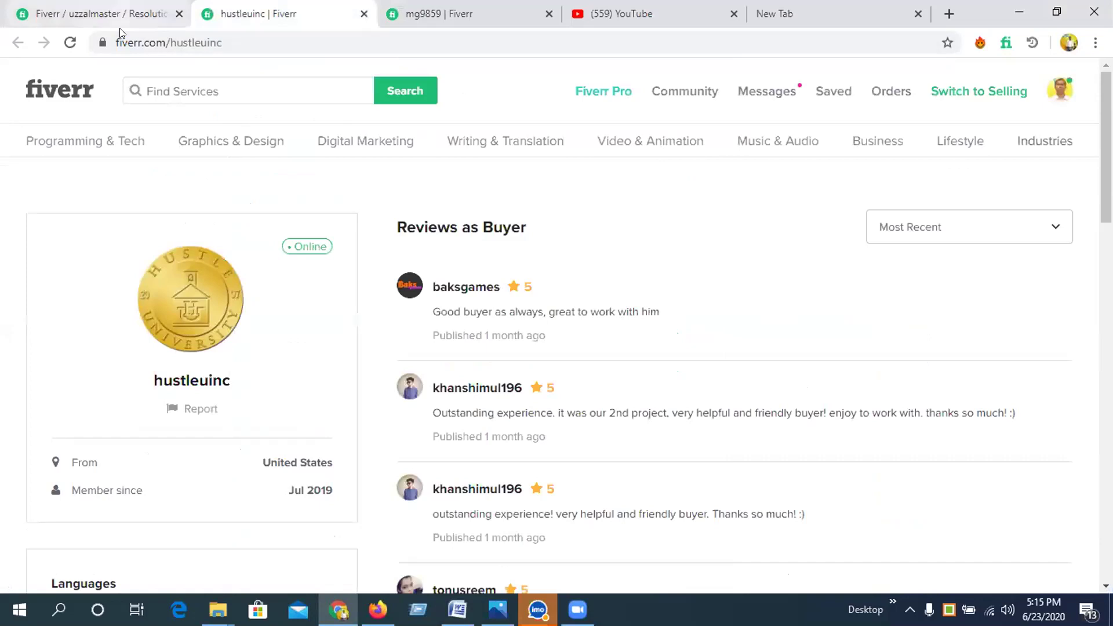
key("ctrl+shift+Tab")
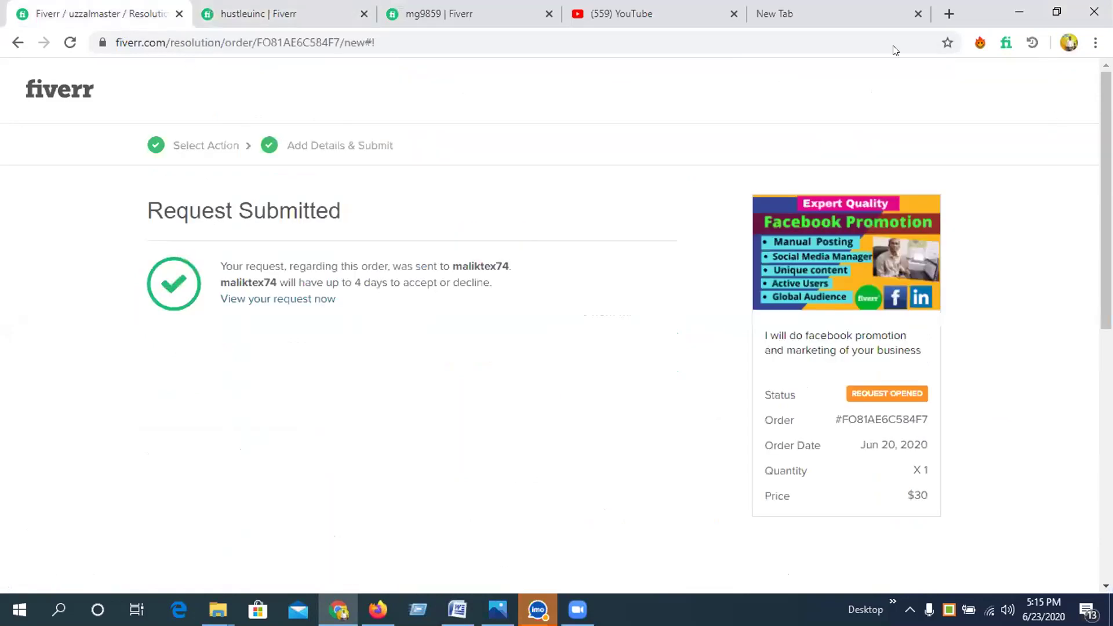
key("ctrl+shift+Tab")
left_click(374, 419)
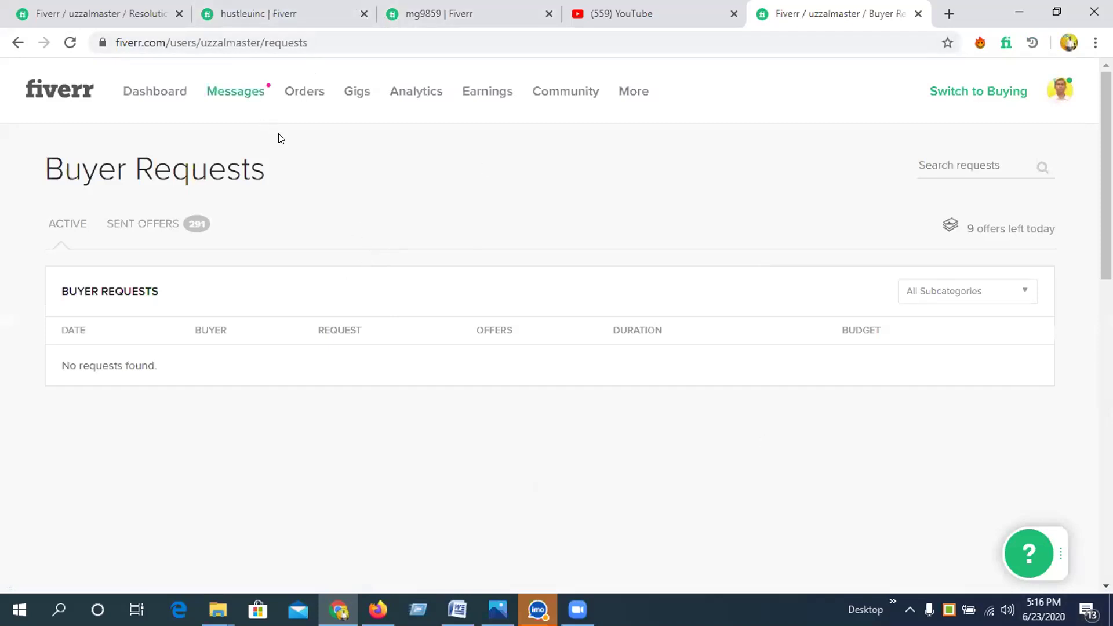
scroll(532, 285, "down", 5)
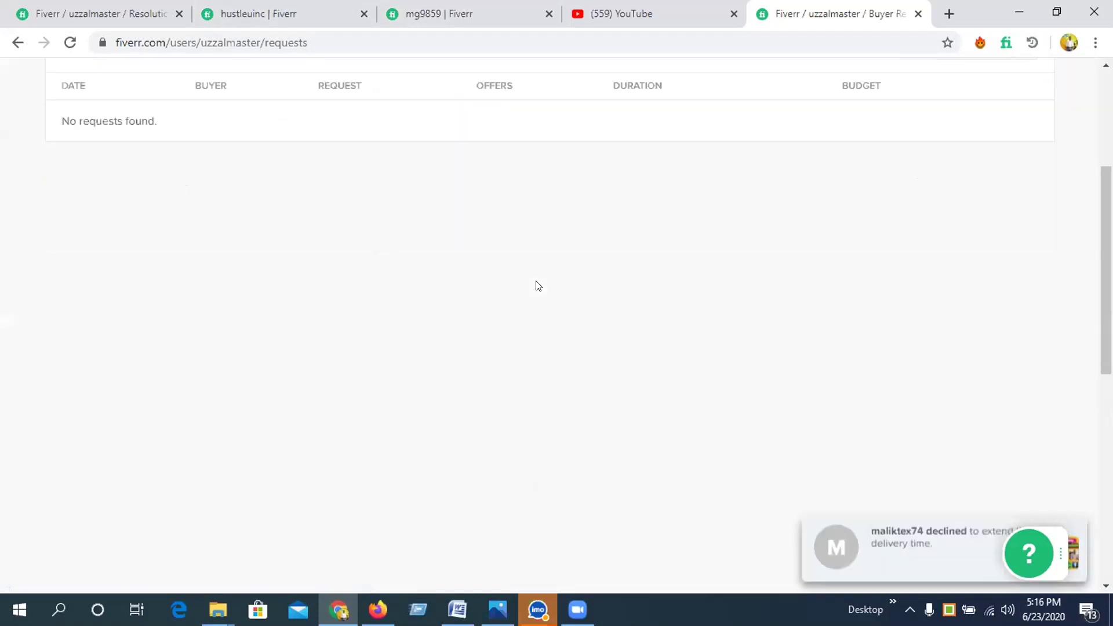
scroll(580, 299, "down", 6)
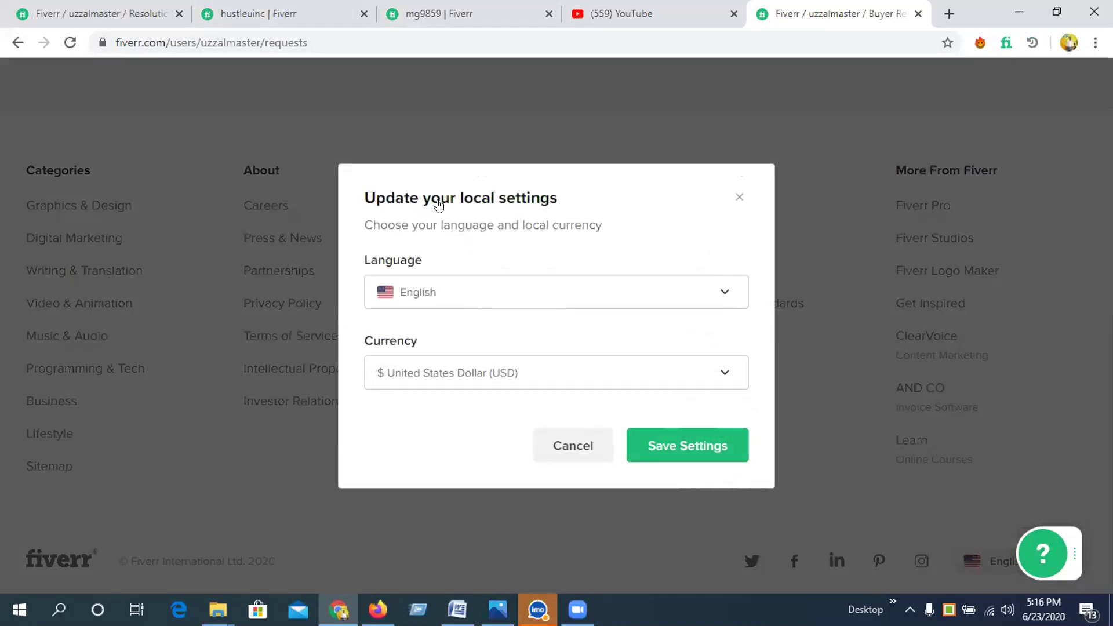
- Switch to the Question Submit (Responses) spreadsheet and select the name cell of the submission in row 768
key("ctrl+Tab")
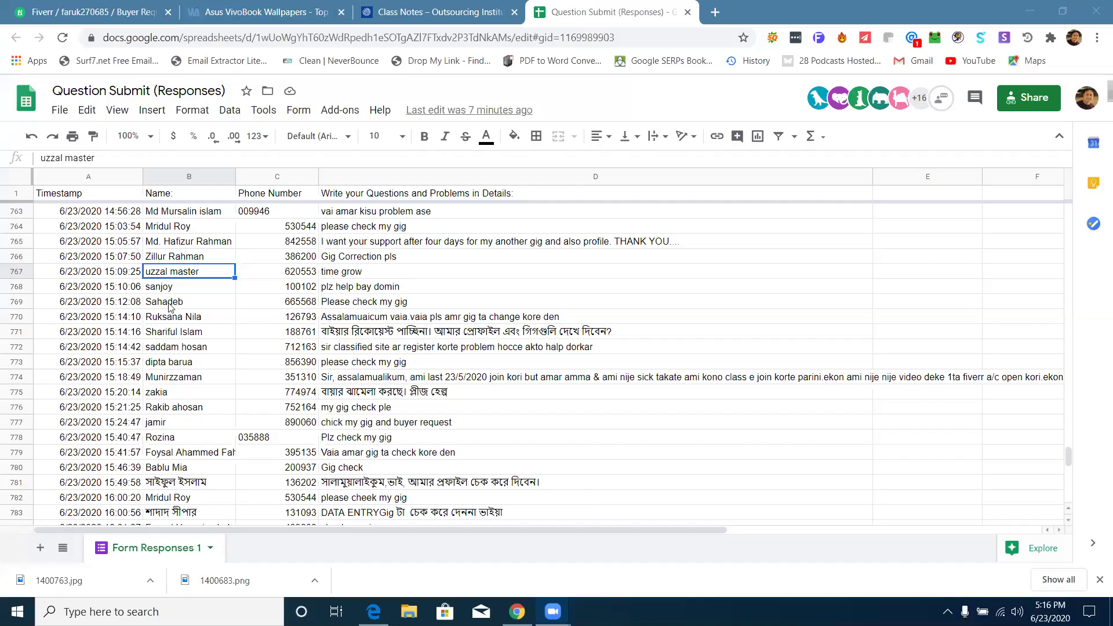
left_click(167, 289)
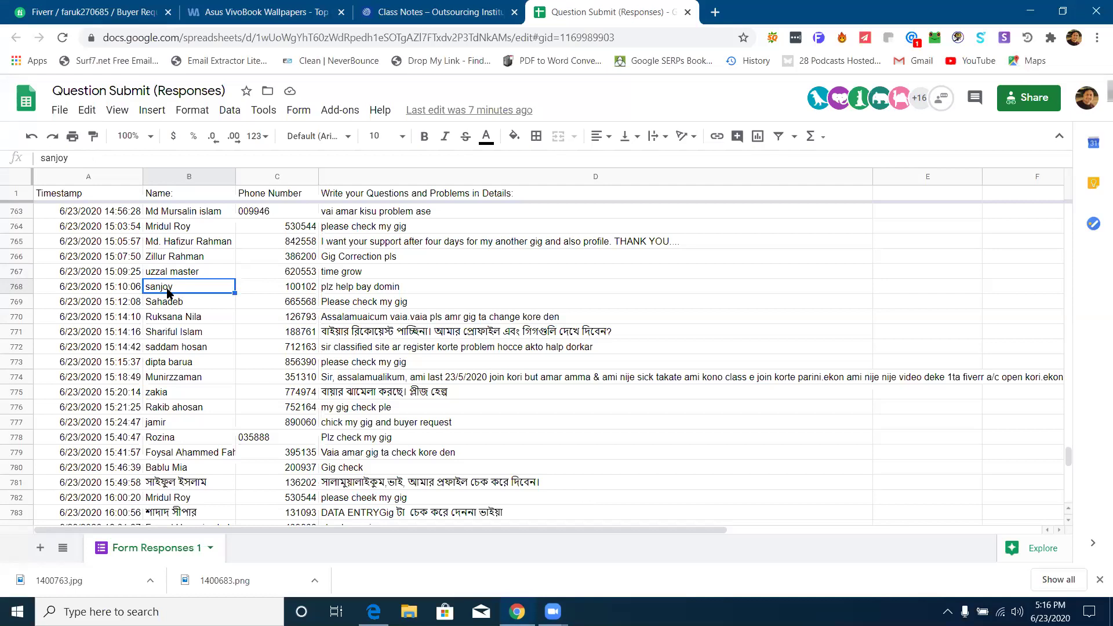